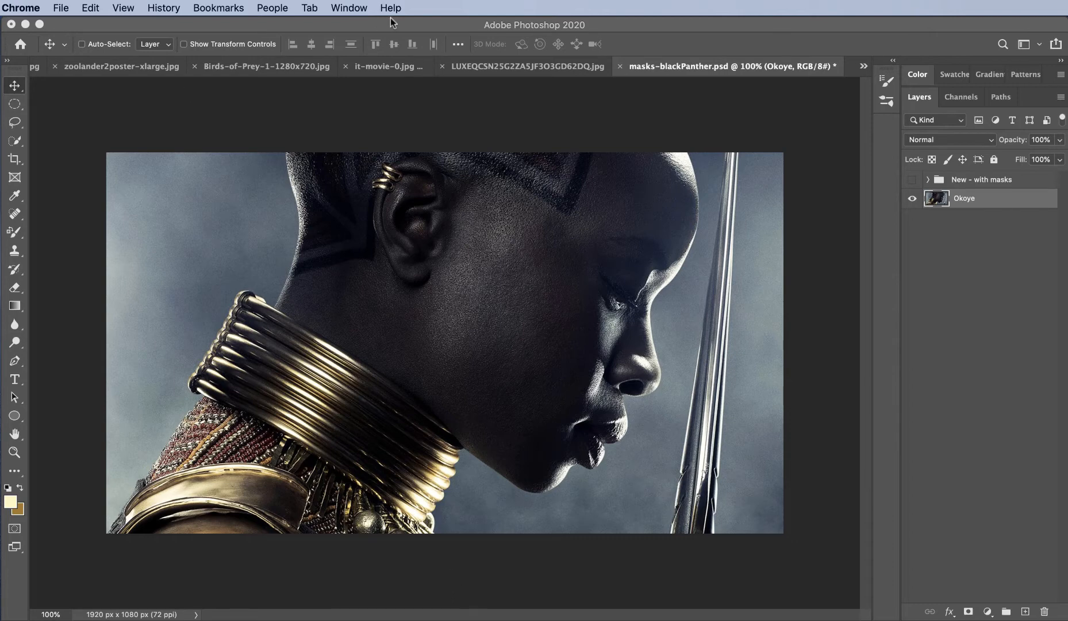
Step: Select the "New - with masks" group and briefly check which layers it contains
click(829, 253)
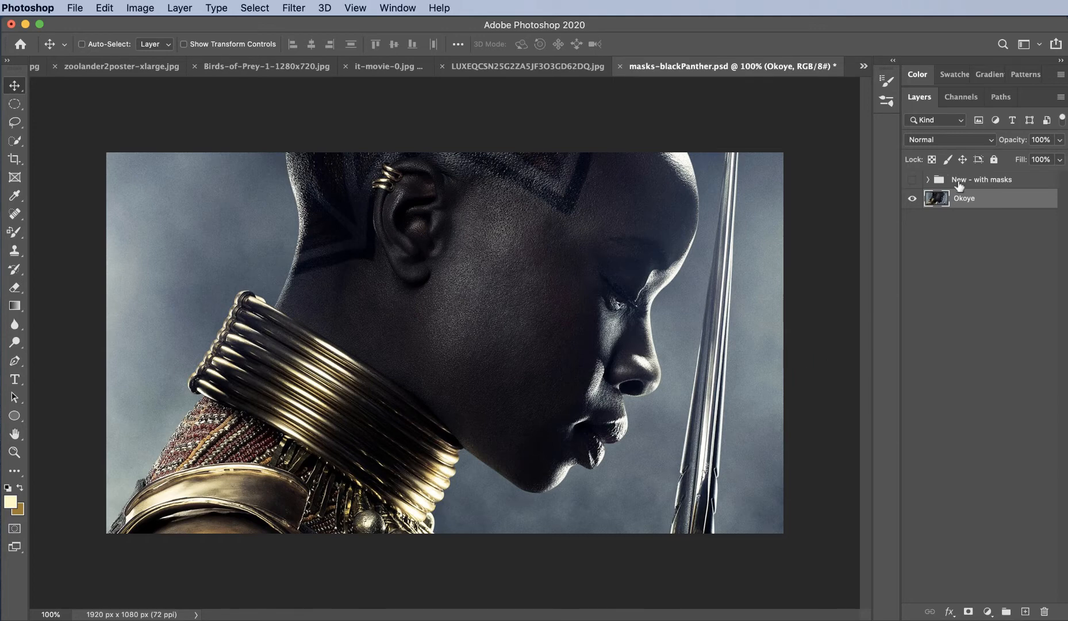
click(1013, 180)
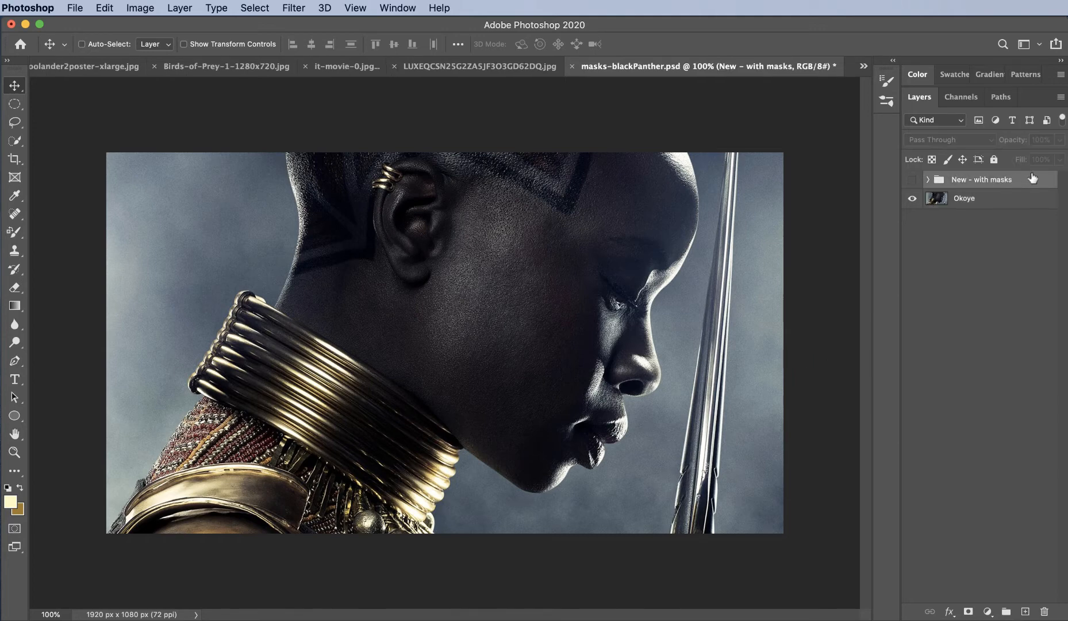
click(912, 180)
click(928, 180)
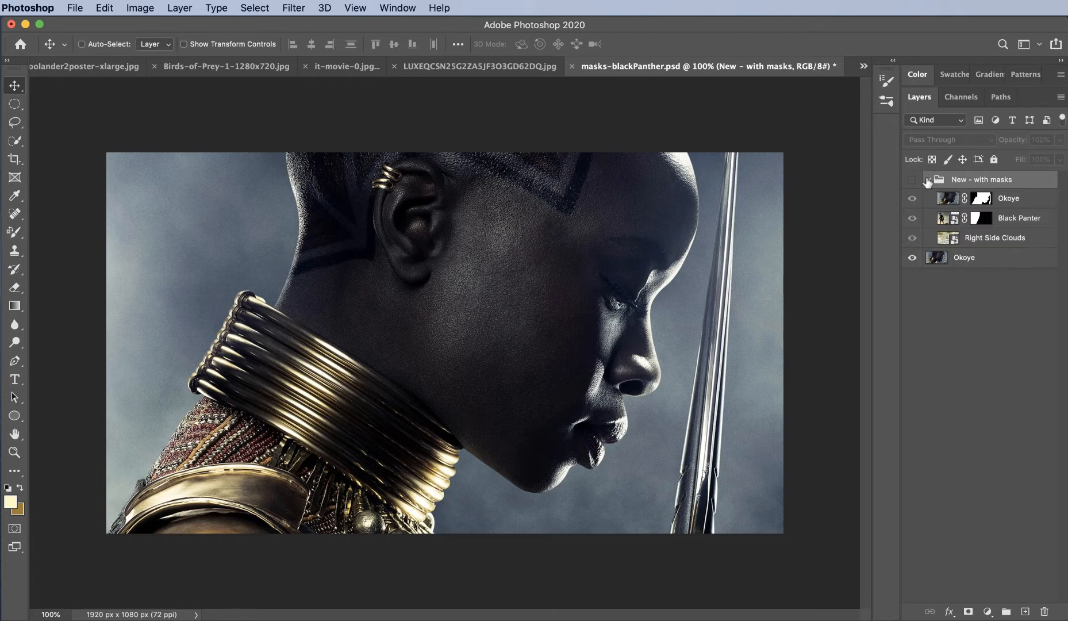
click(927, 180)
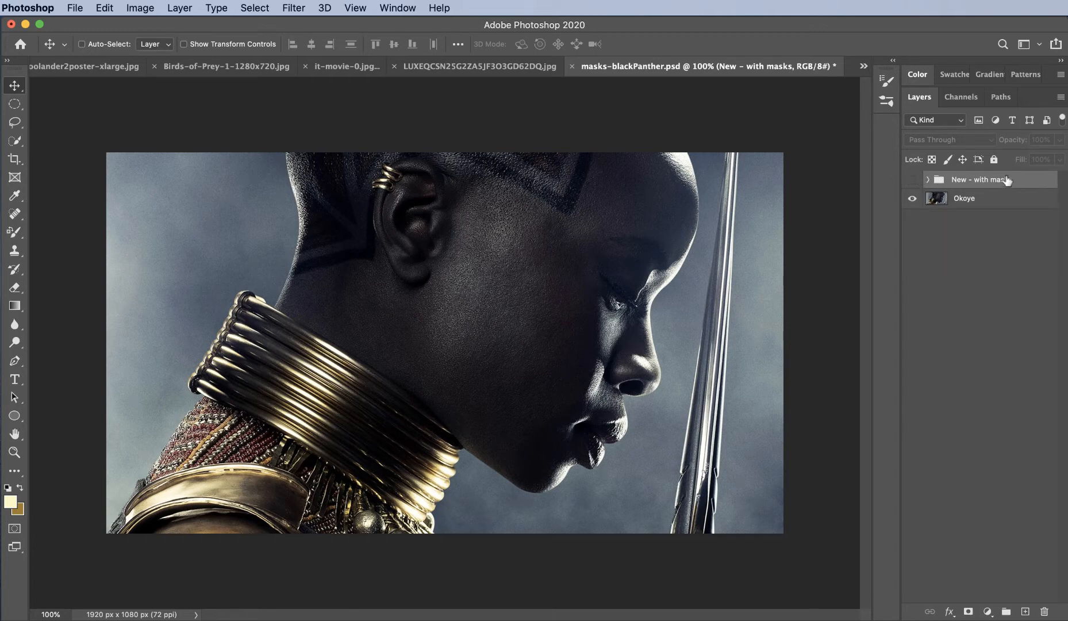
Step: Show the "New - with masks" group, toggling its visibility to compare the composite with the original image
click(910, 180)
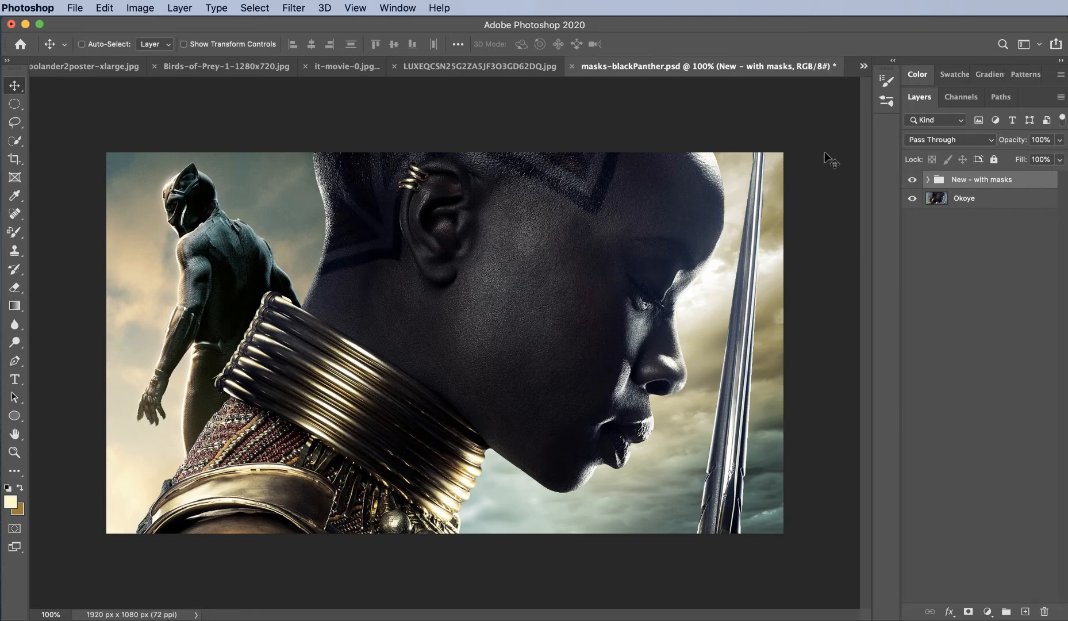
click(911, 180)
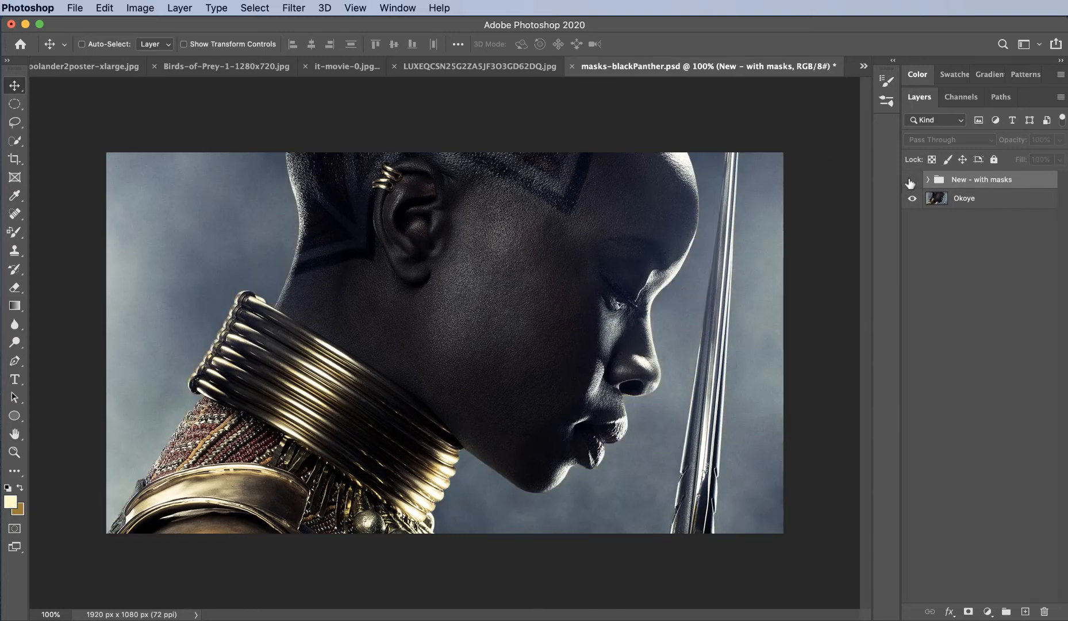
click(911, 179)
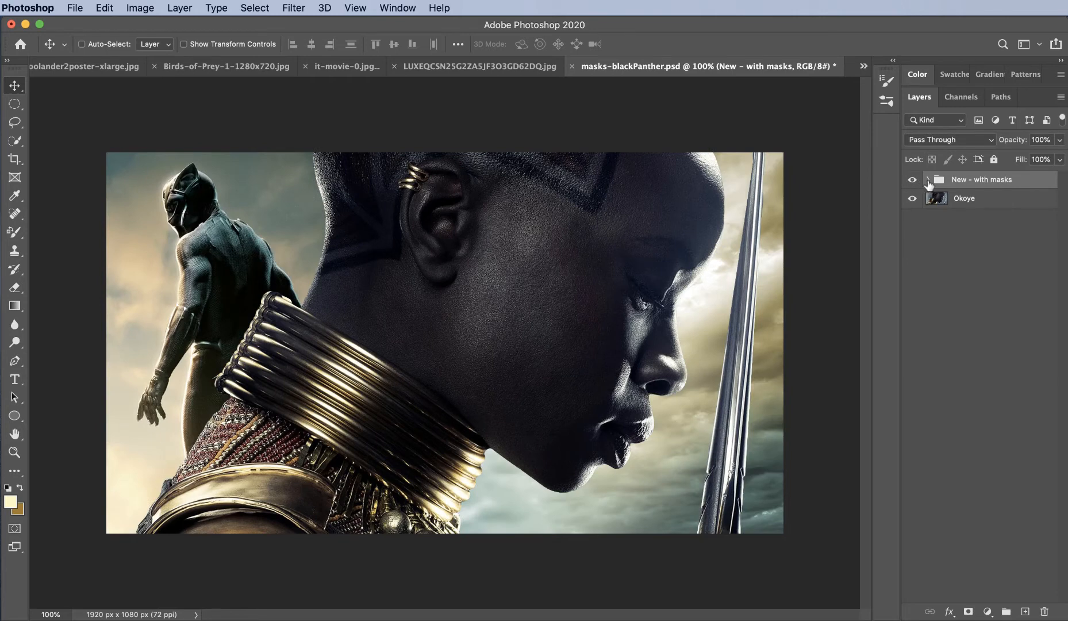
Step: Expand the "New - with masks" group and examine its Okoye, Black Panter and Right Side Clouds layers
click(927, 179)
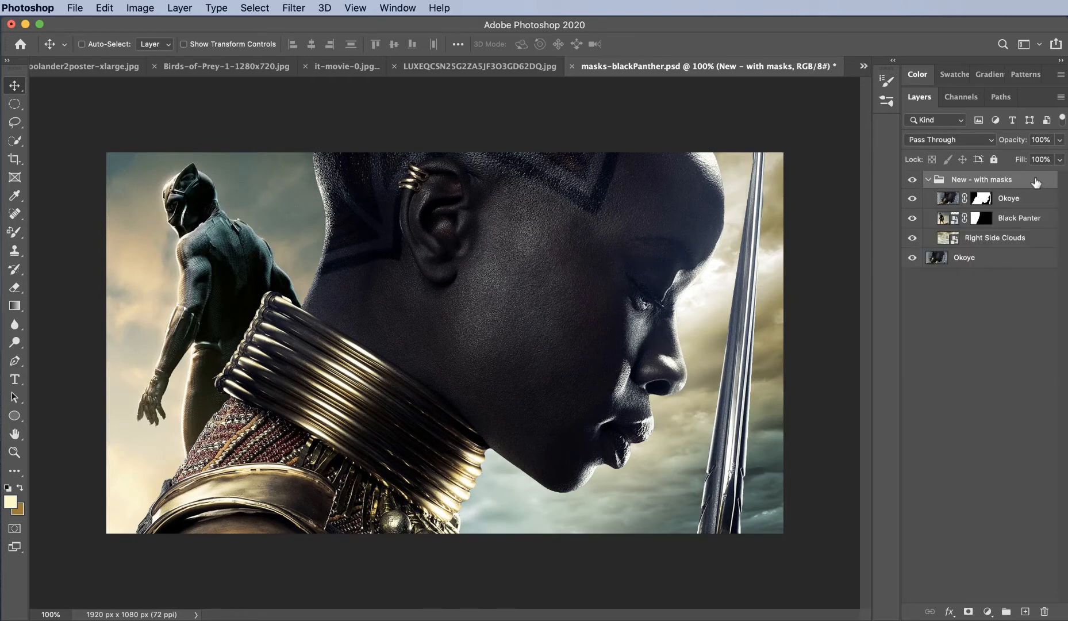
click(988, 199)
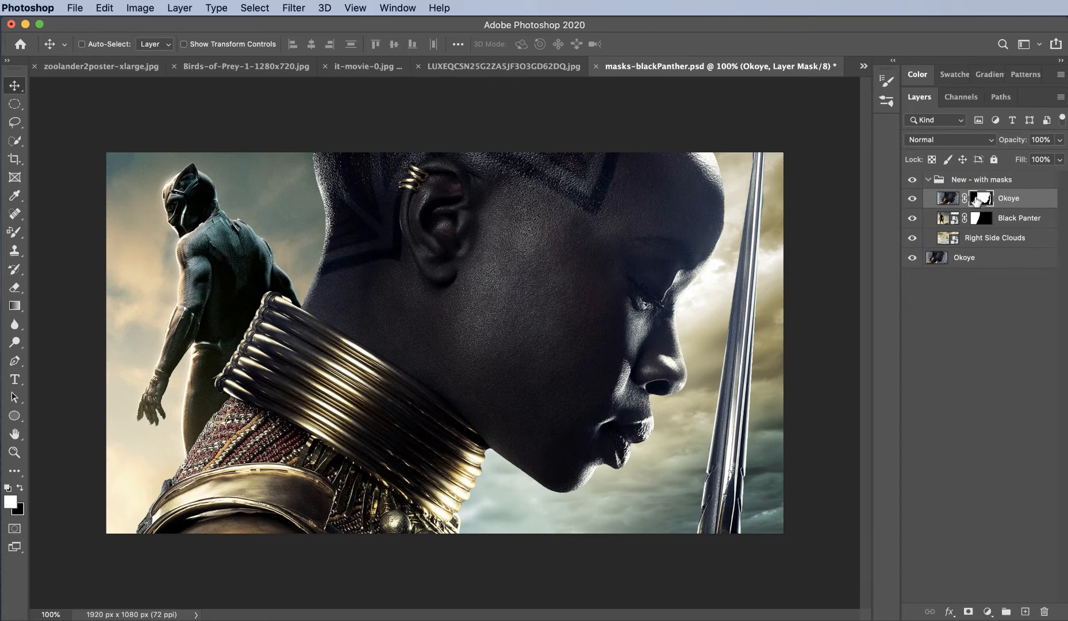
click(1022, 221)
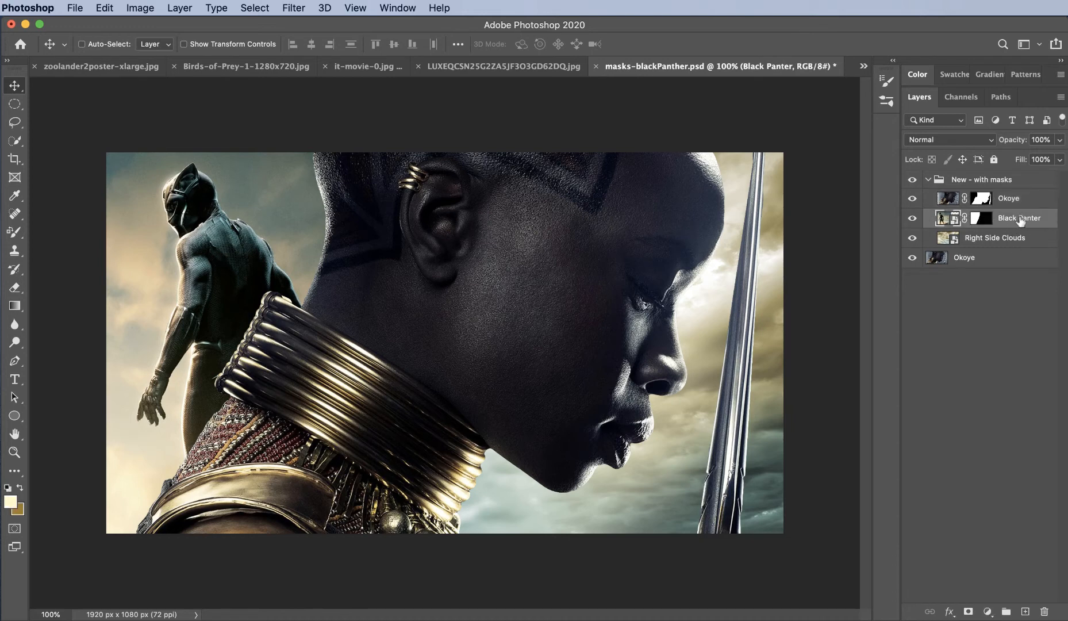
click(1012, 240)
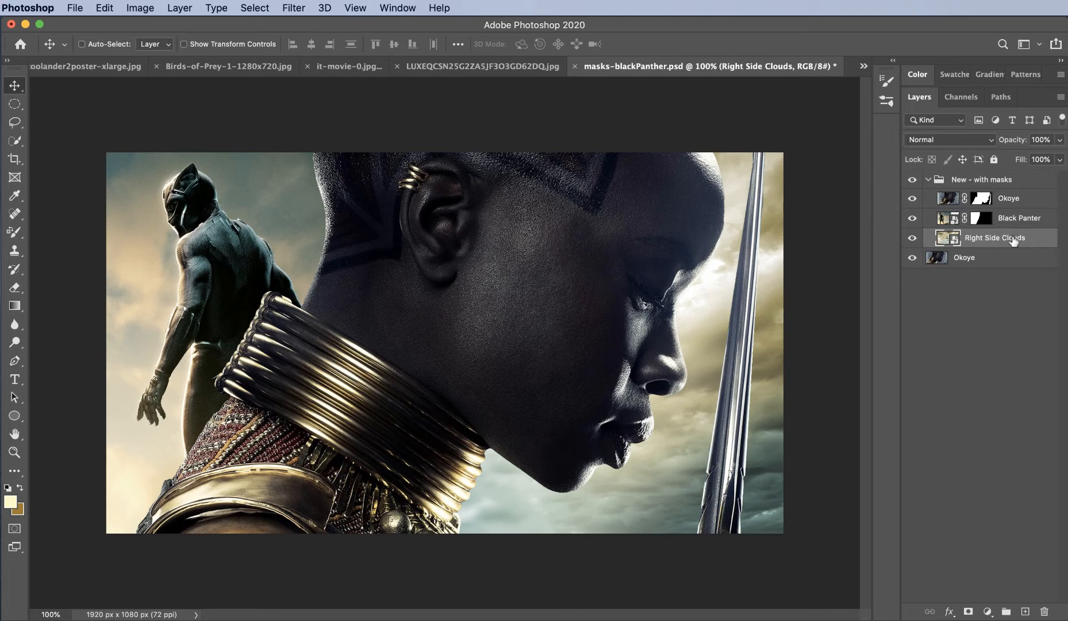
click(1024, 197)
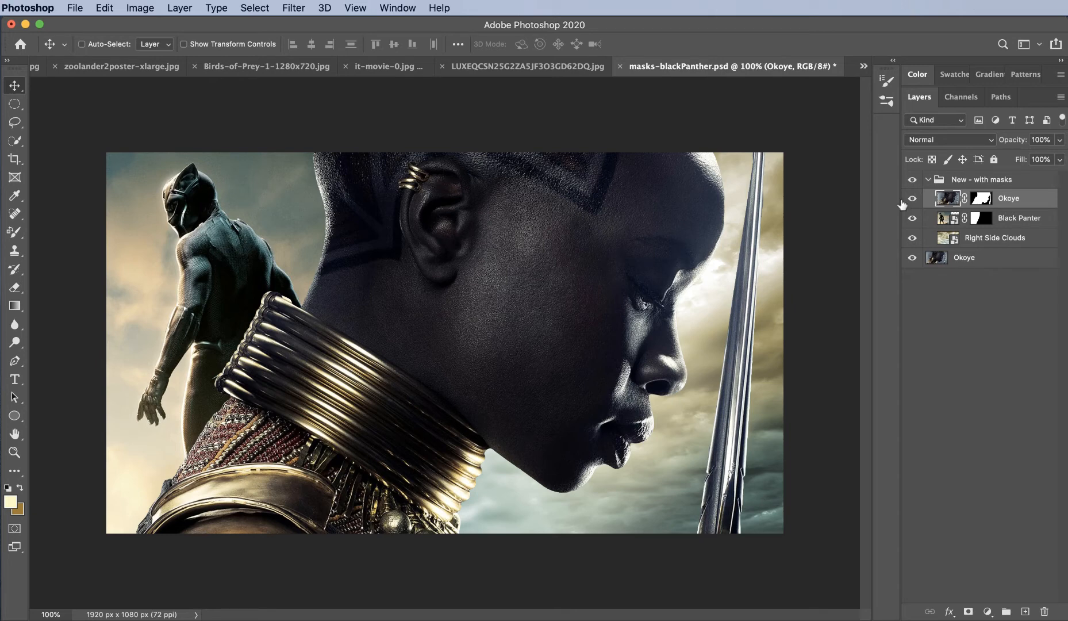
Step: Disable the layer mask of the Okoye layer inside the group and shift its image left to cover the canvas
click(981, 198)
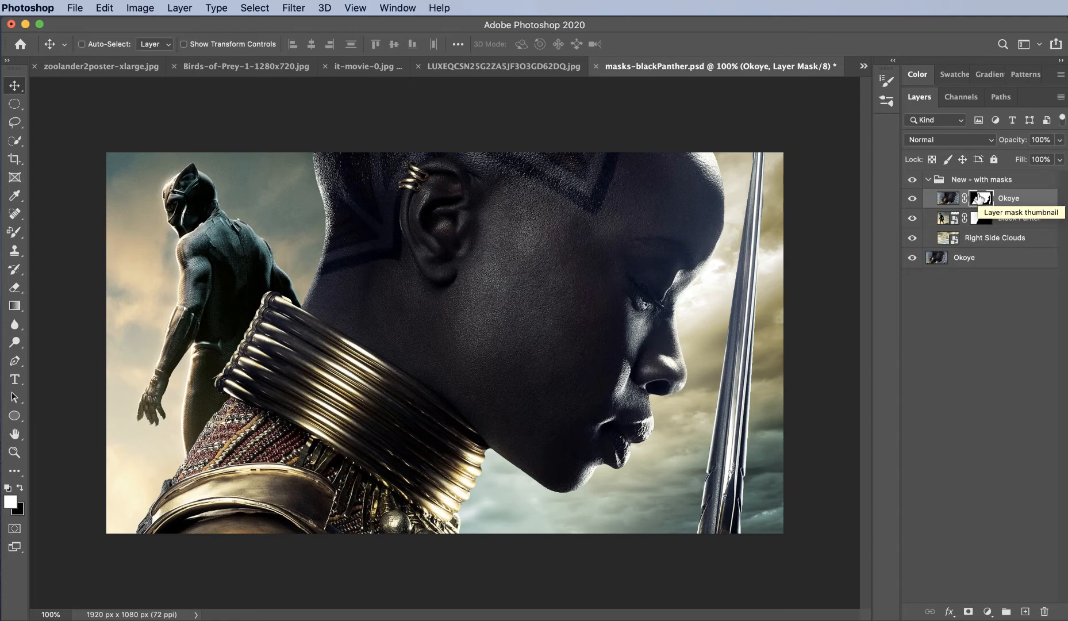
right_click(981, 198)
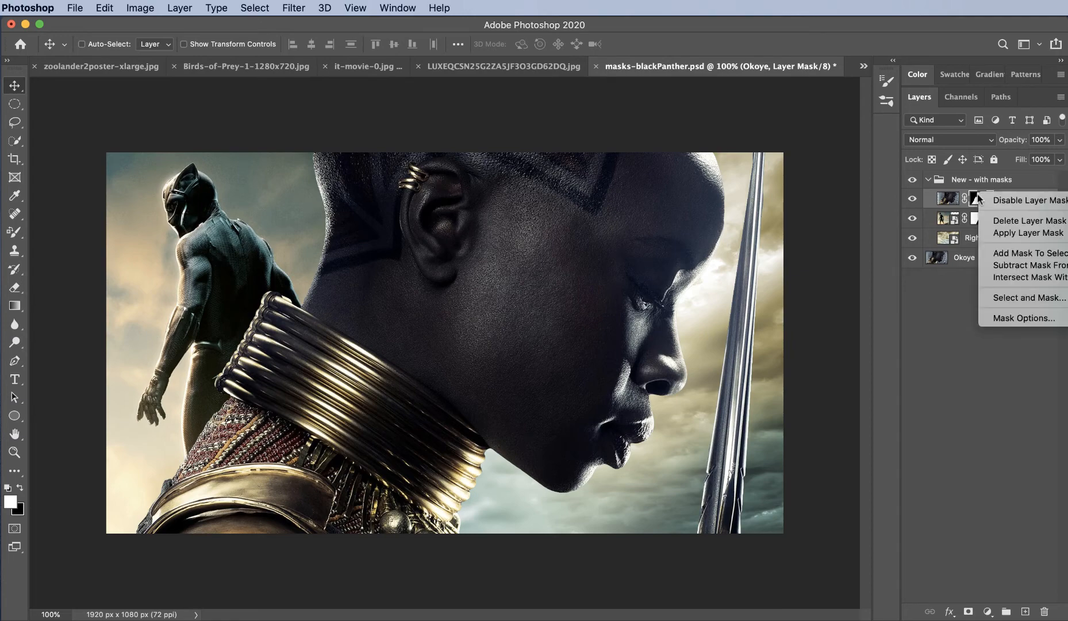
click(1040, 199)
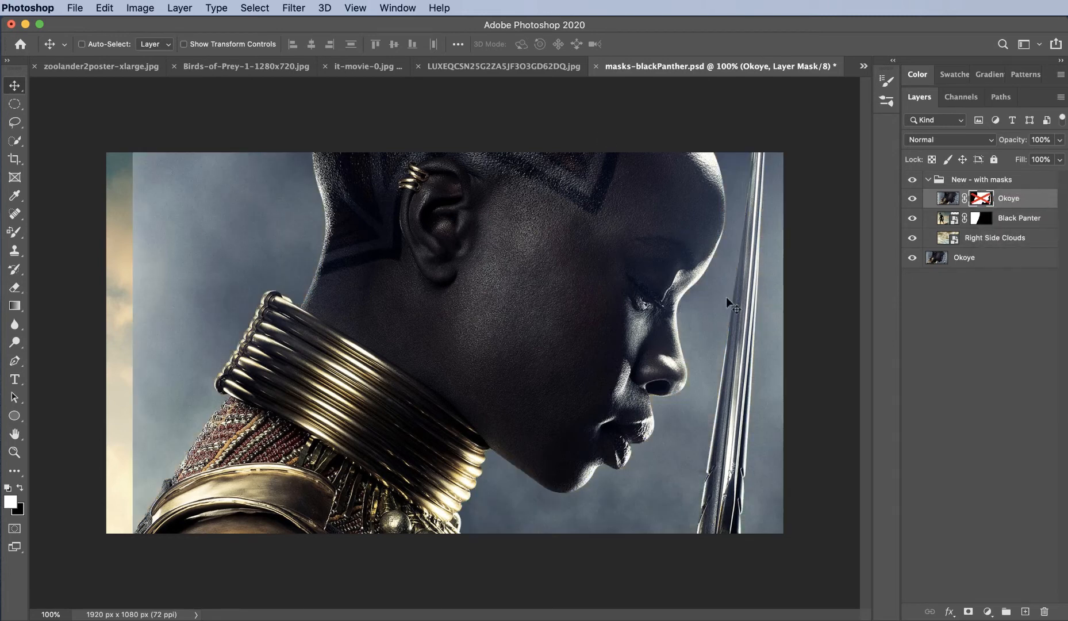
mouse_move(773, 371)
mouse_down()
mouse_move(759, 357)
mouse_move(742, 367)
mouse_move(755, 375)
mouse_up()
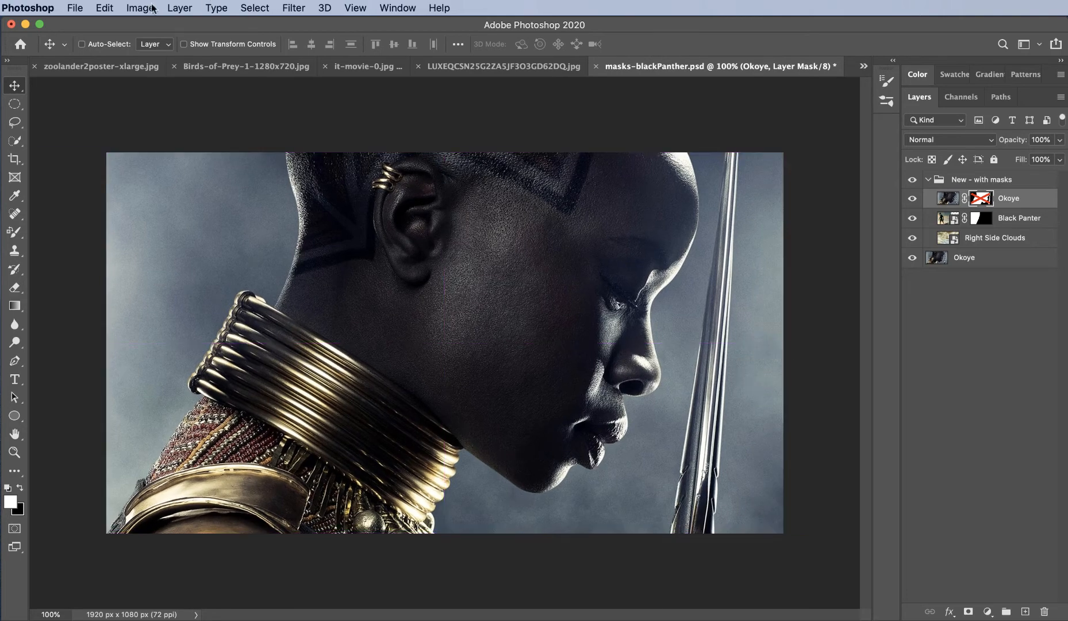
Step: Undo the move of the Okoye layer and re-enable its layer mask
click(102, 6)
click(116, 6)
key(super+z)
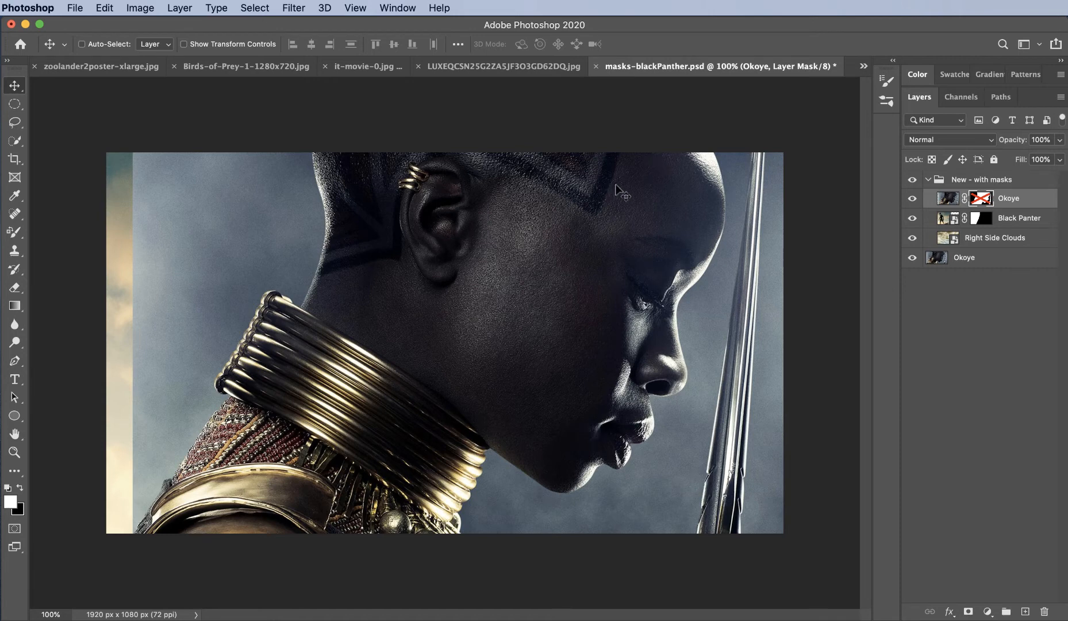
right_click(979, 197)
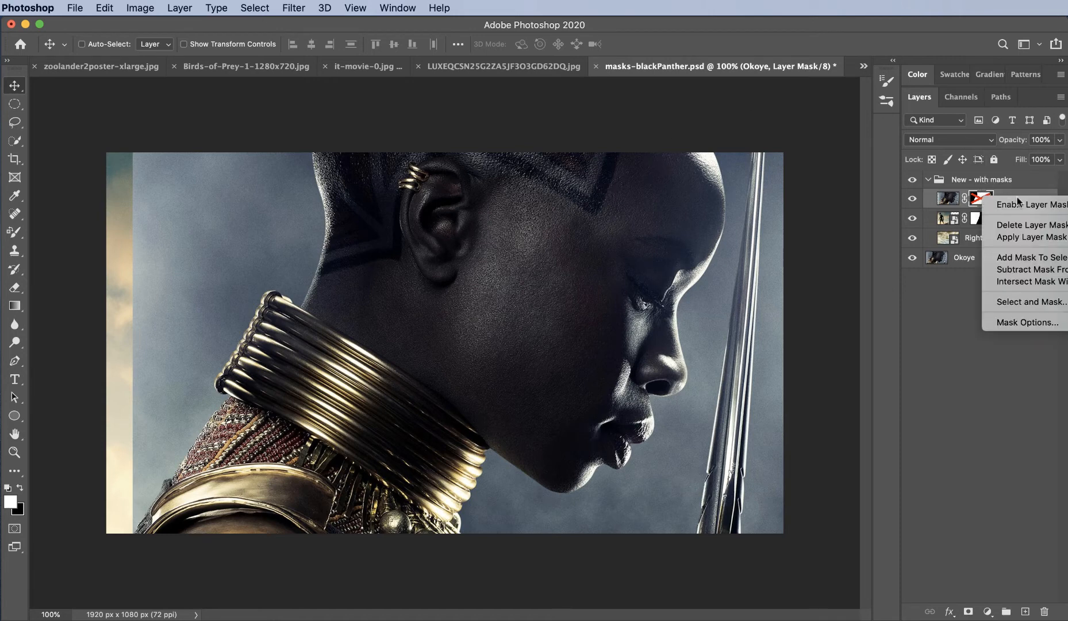
click(1056, 205)
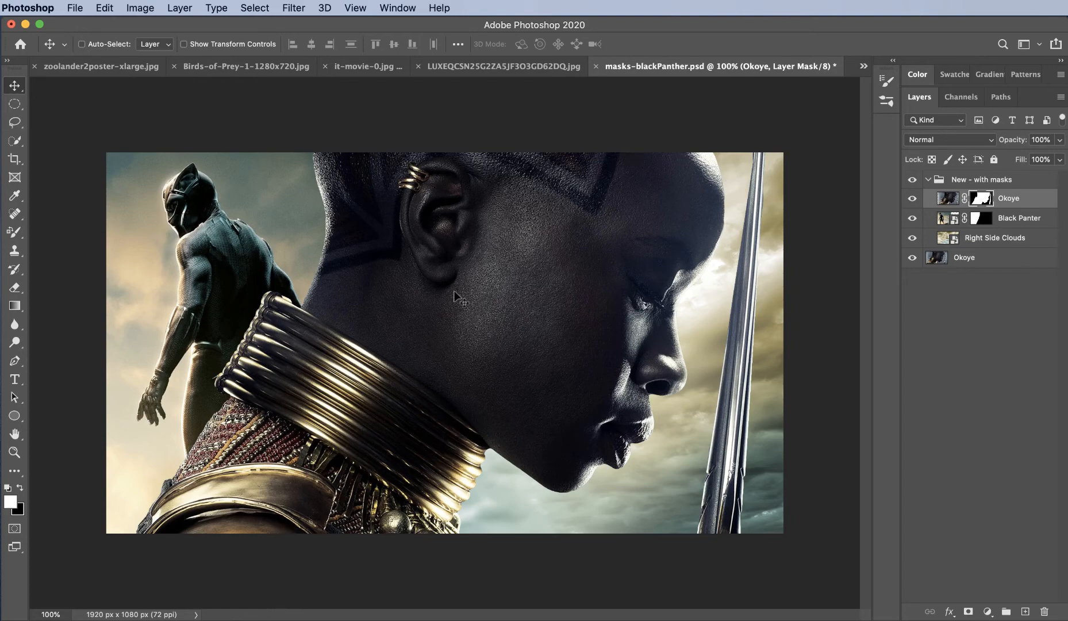
Step: Hide the masked Okoye layer and toggle the Black Panter layer's visibility to compare it with the clouds beneath
click(911, 200)
click(911, 199)
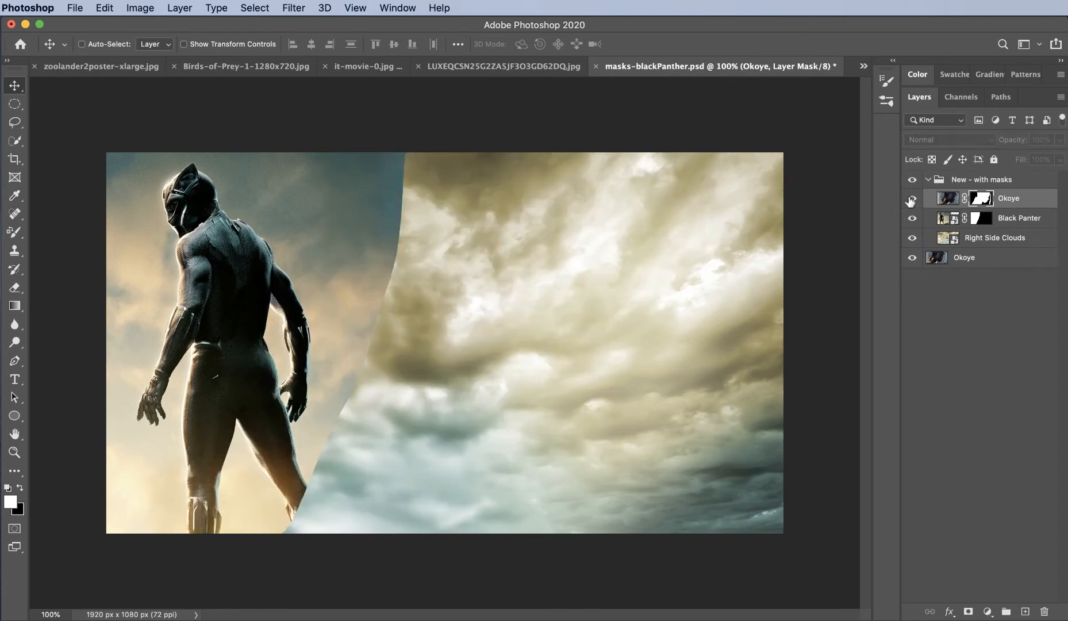
click(911, 199)
click(913, 218)
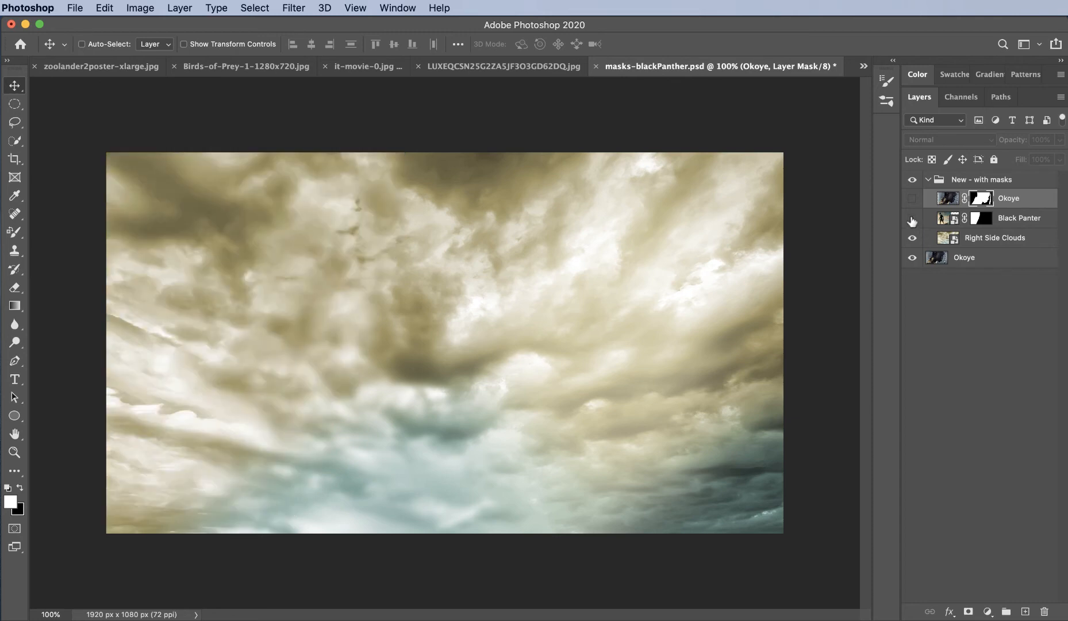
click(913, 219)
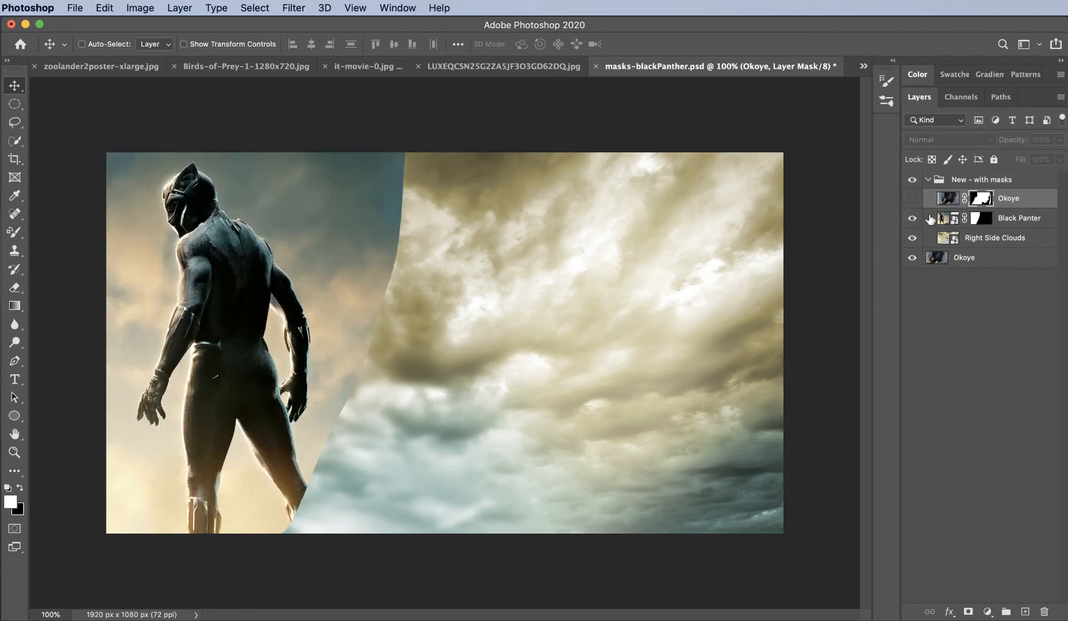
click(912, 218)
click(913, 219)
Step: Bring the original Black Panther image from Finder into the document for comparison and cancel its placement
click(983, 218)
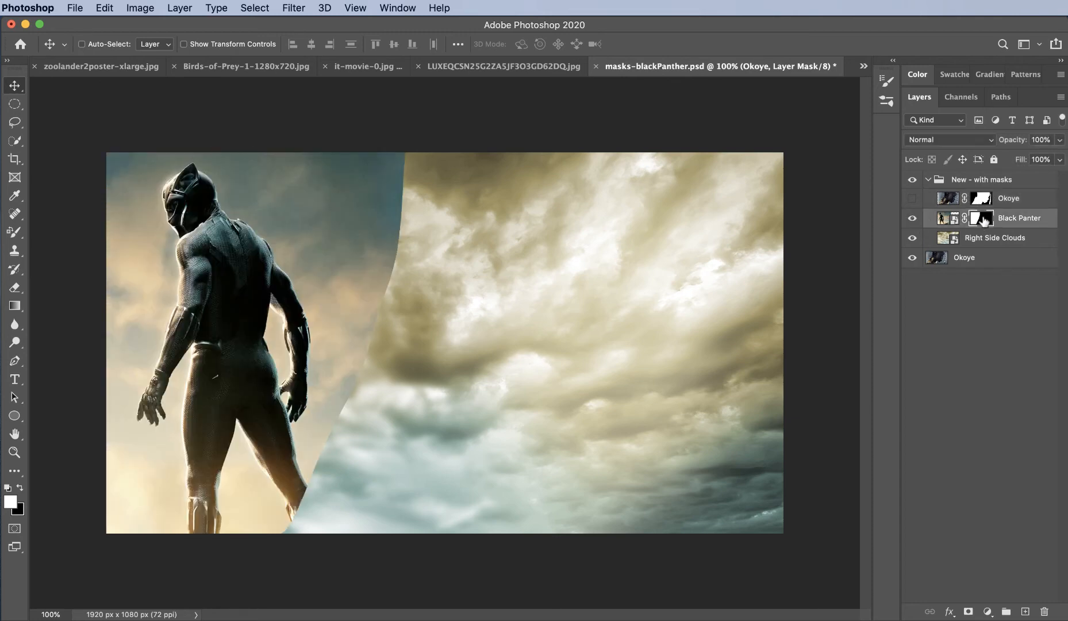
key(super+Tab)
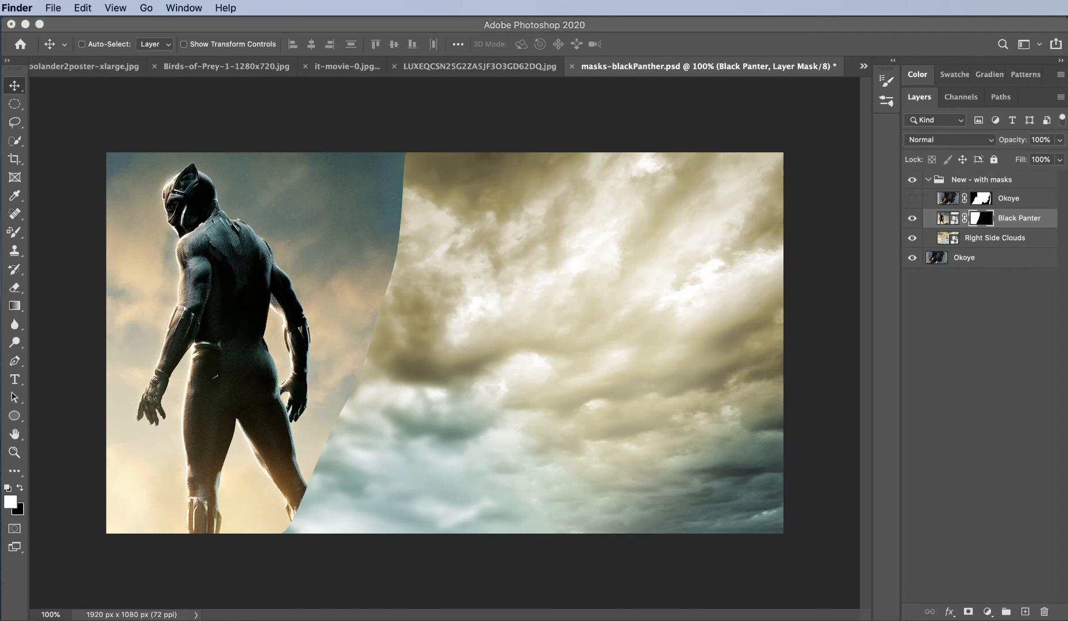
drag(1067, 247, 443, 325)
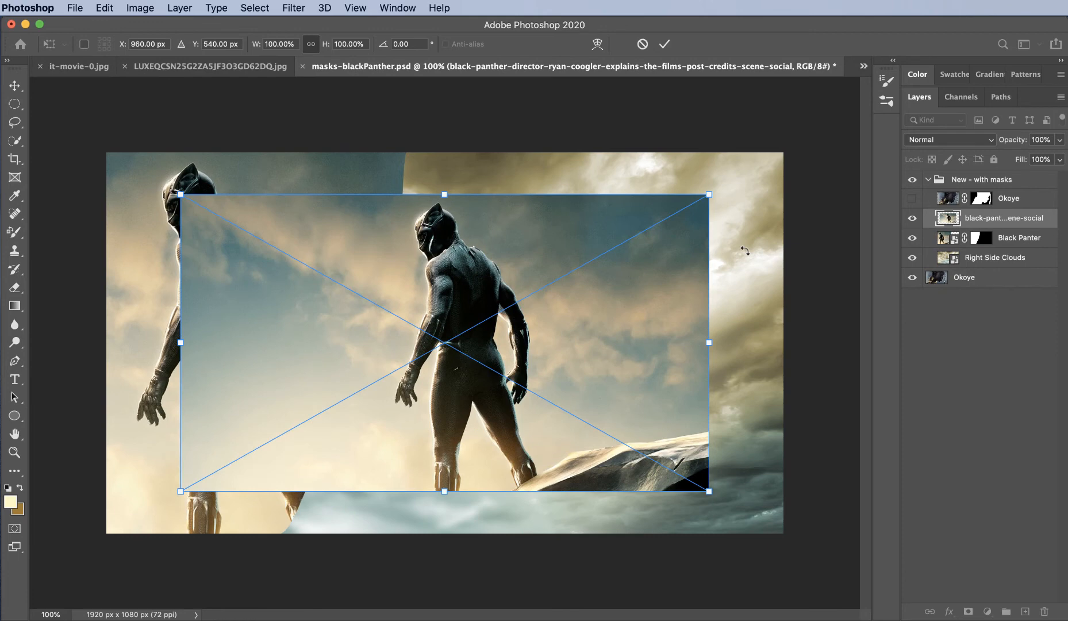
key(Escape)
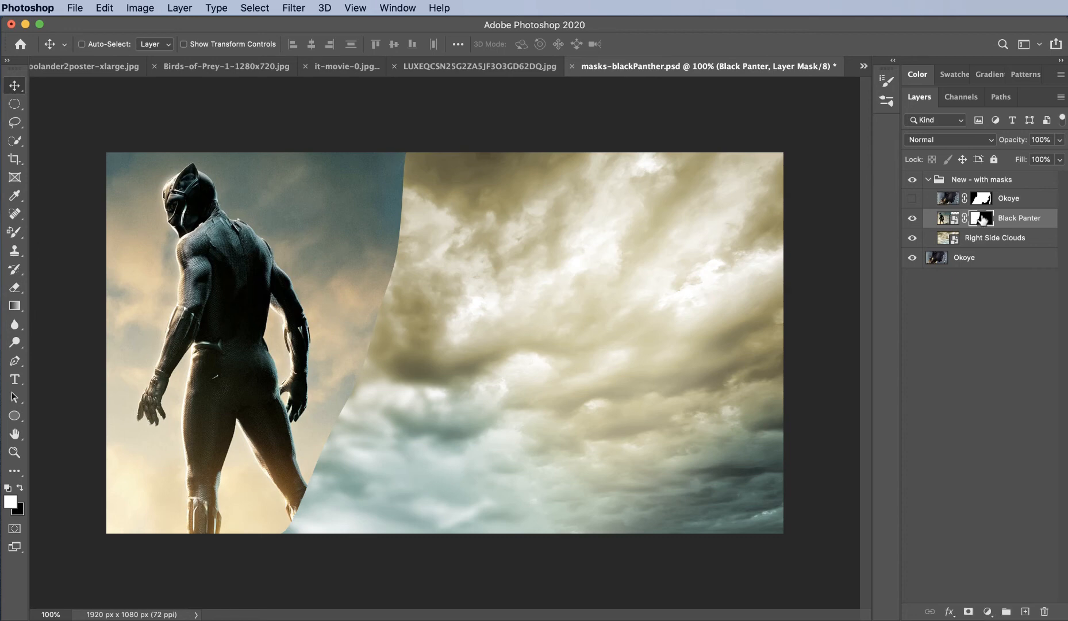
Step: Disable the Black Panter layer's mask and move the unmasked image right across the canvas
right_click(979, 219)
click(1030, 220)
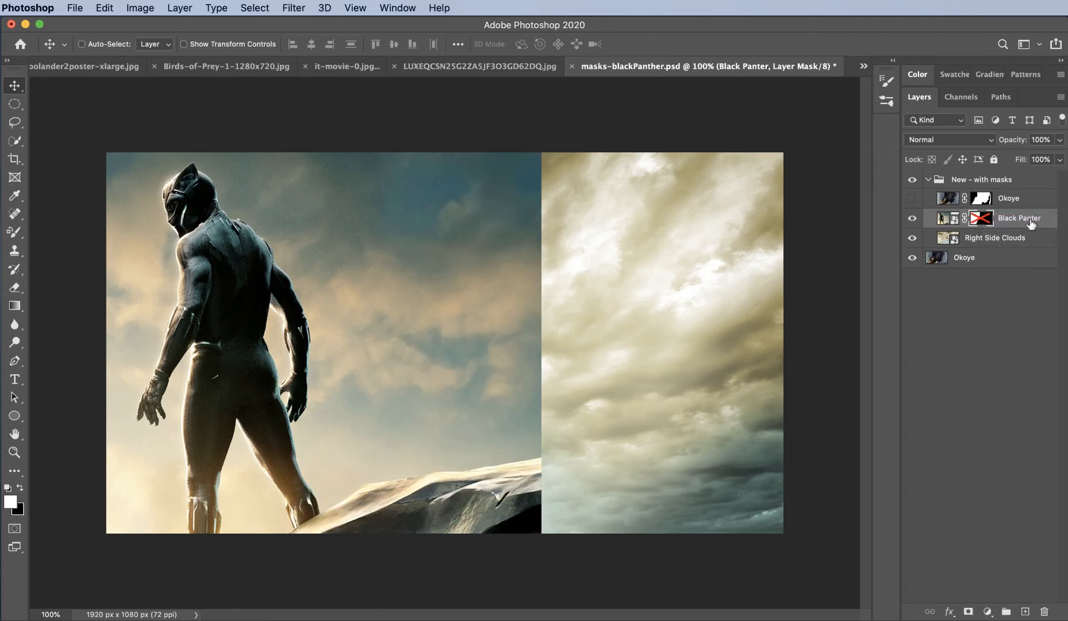
drag(288, 394, 562, 388)
Step: Undo the move of the Black Panter layer and re-enable its layer mask
click(94, 7)
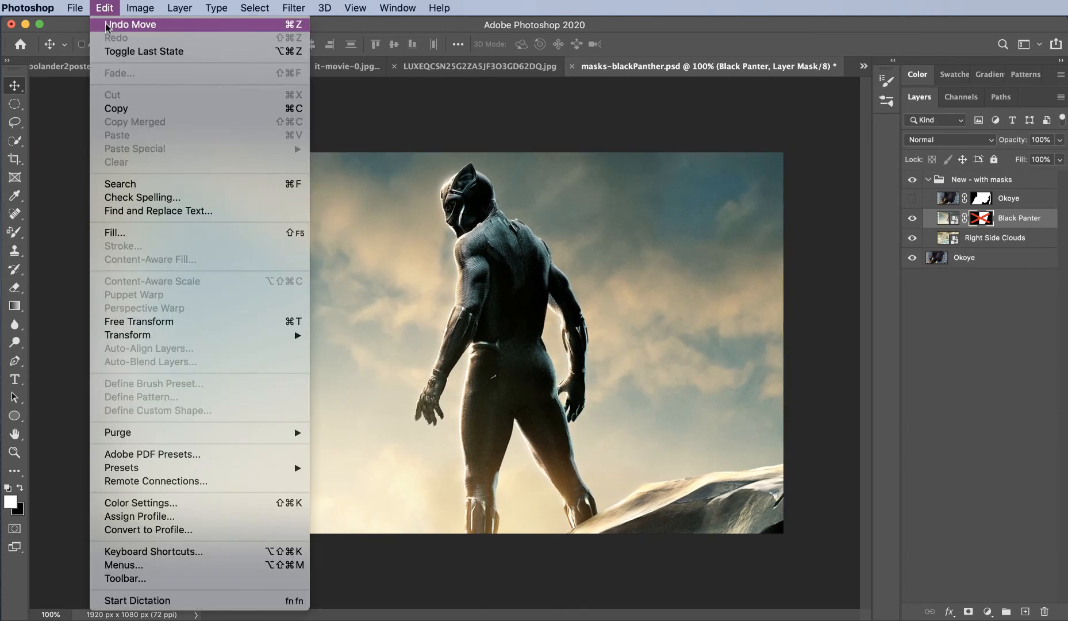
click(107, 25)
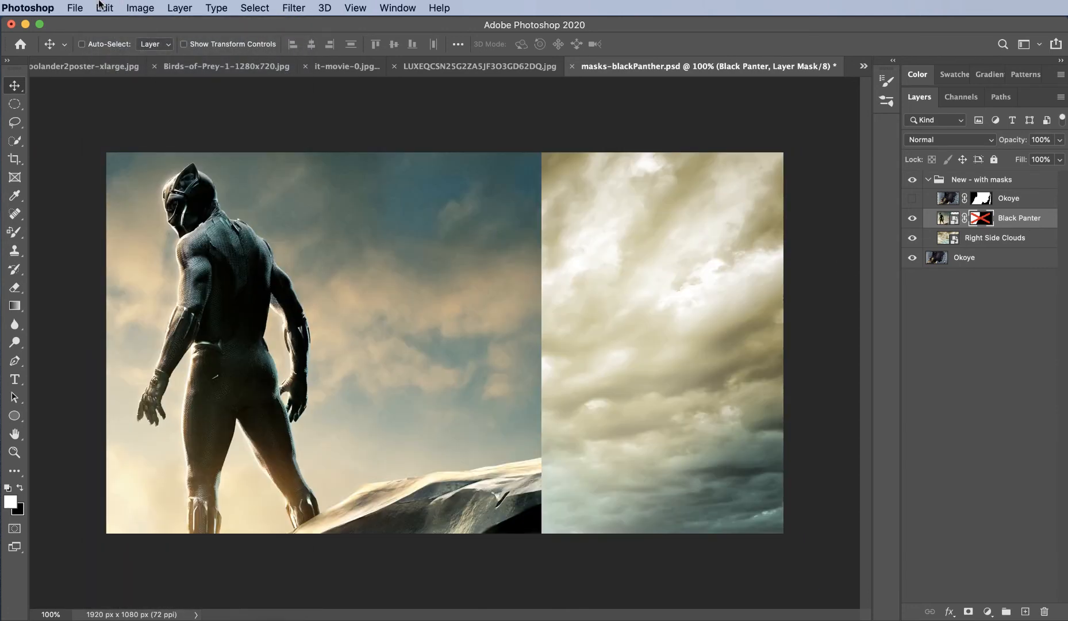
right_click(979, 218)
click(1012, 219)
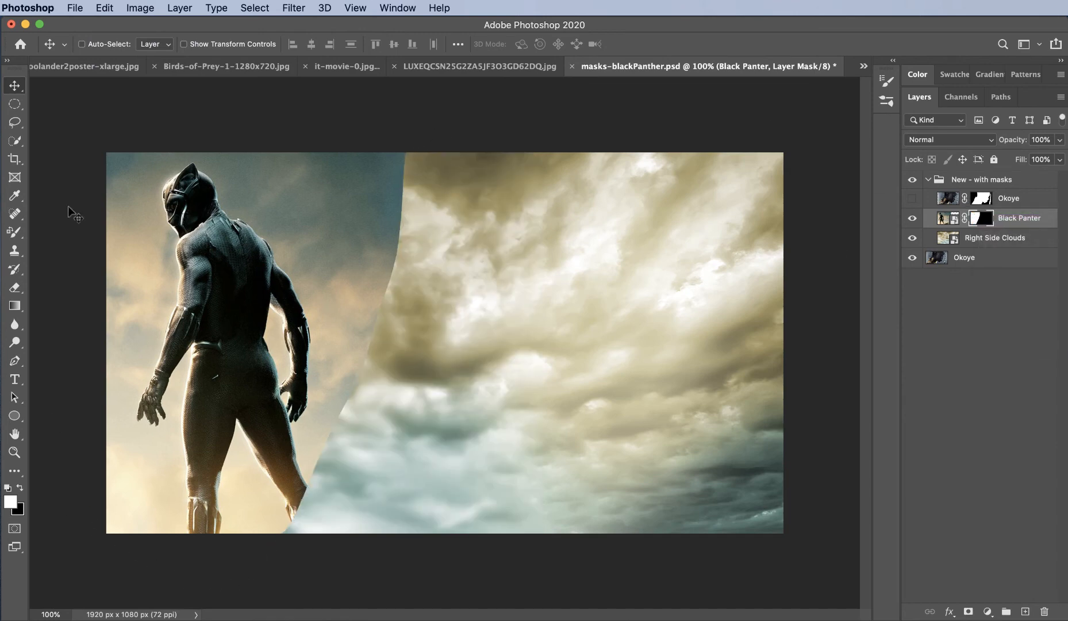
Step: Toggle the masked Okoye layer's visibility and hide it and the Black Panter layer to view only the clouds
click(1029, 216)
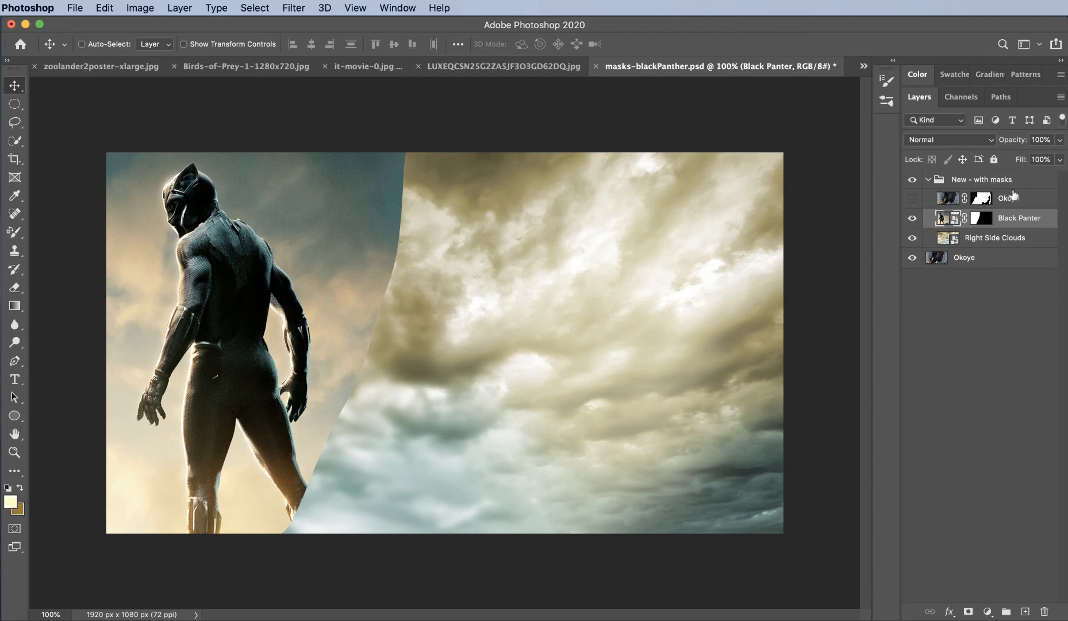
click(1019, 199)
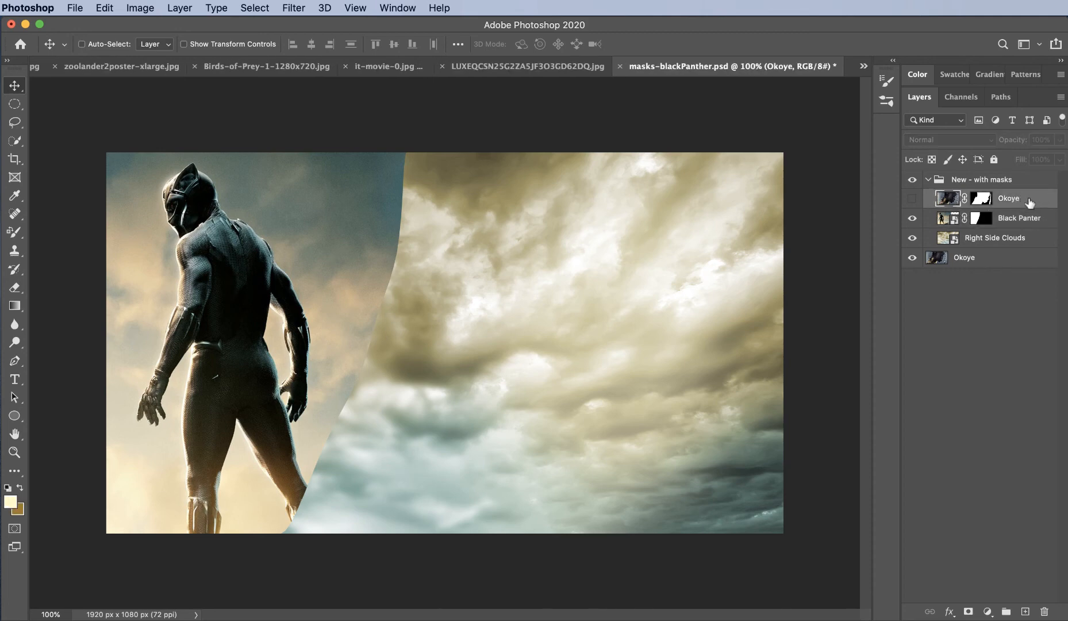
click(912, 199)
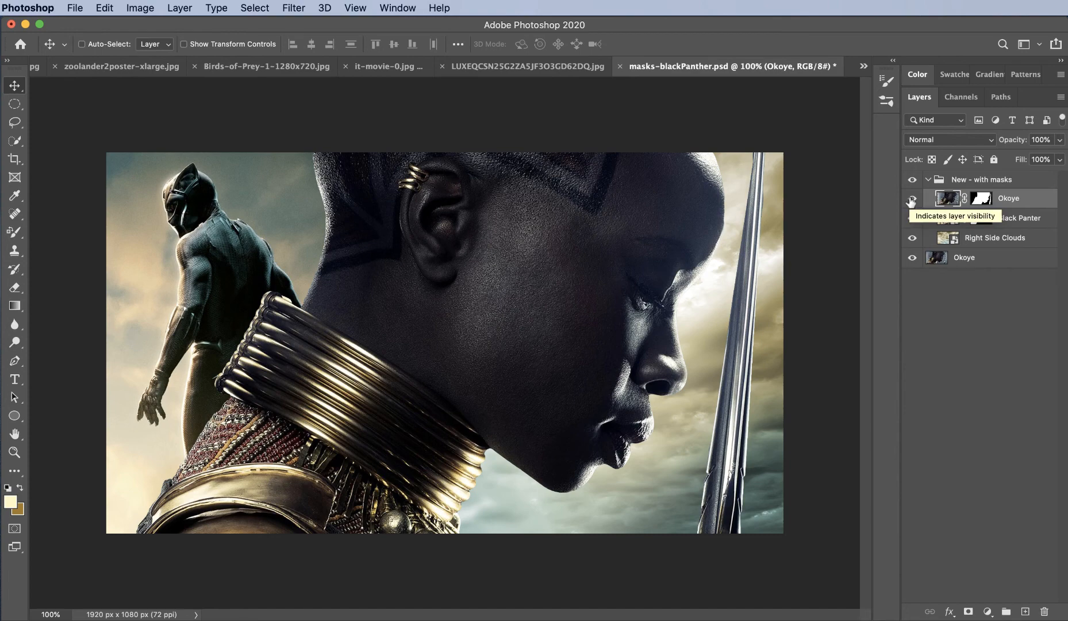
click(911, 199)
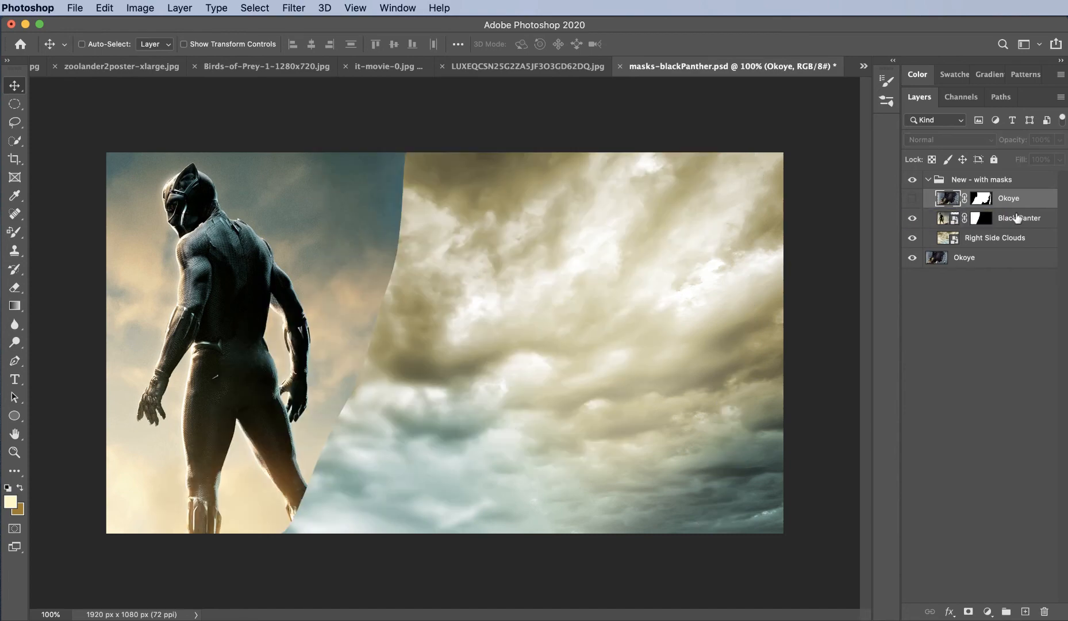
click(920, 224)
click(912, 218)
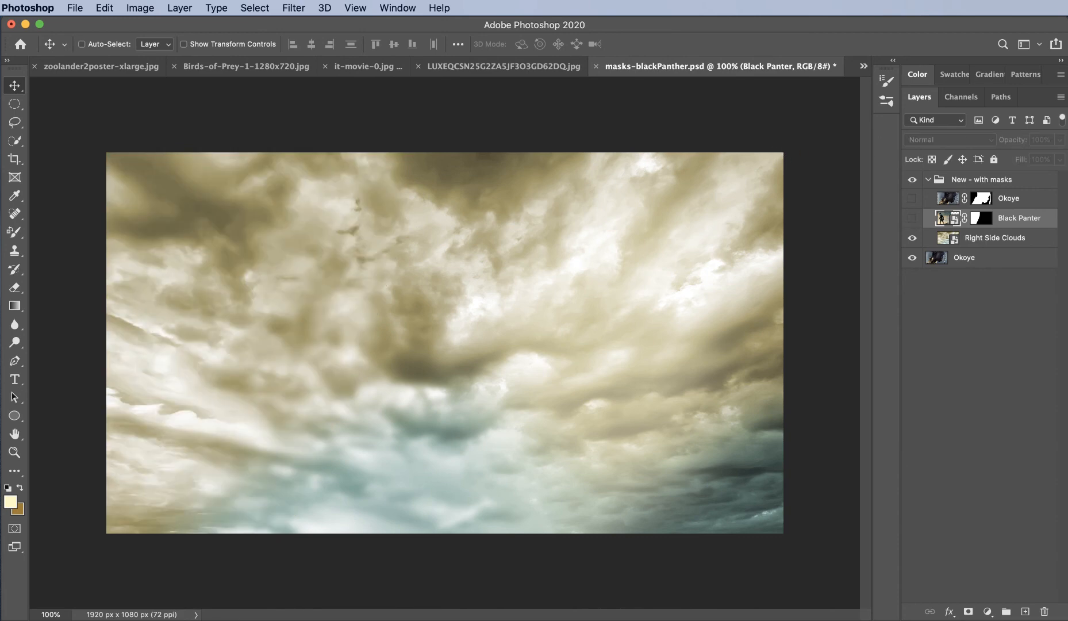
Step: Bring the original cloud image bigstock-168398480 from Finder into the document for comparison and cancel its placement
key(super+Tab)
key(super+Tab)
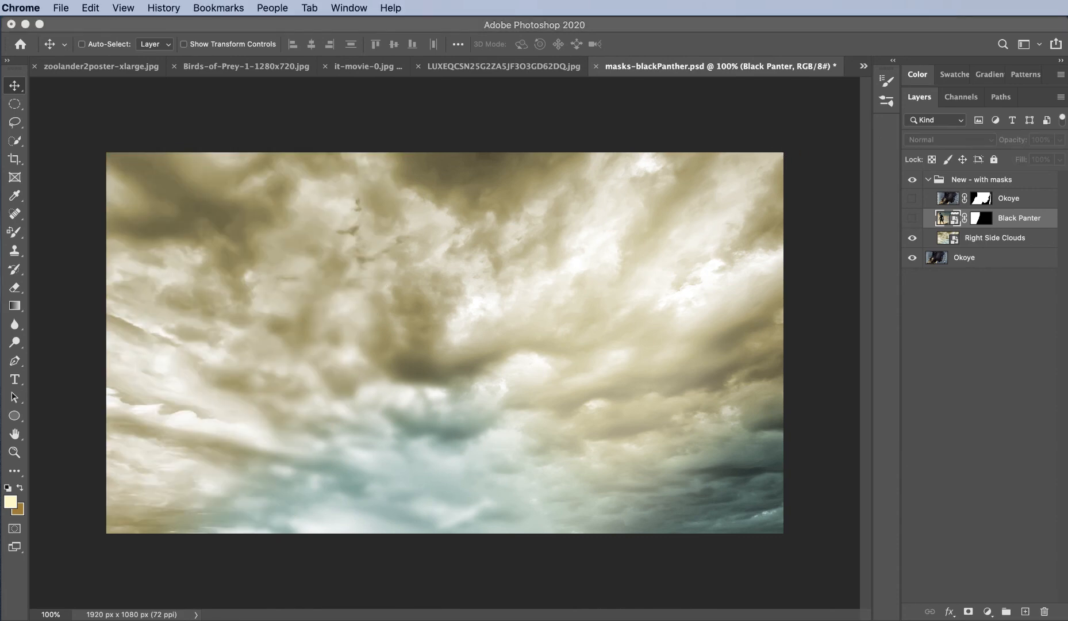
drag(594, 384, 459, 352)
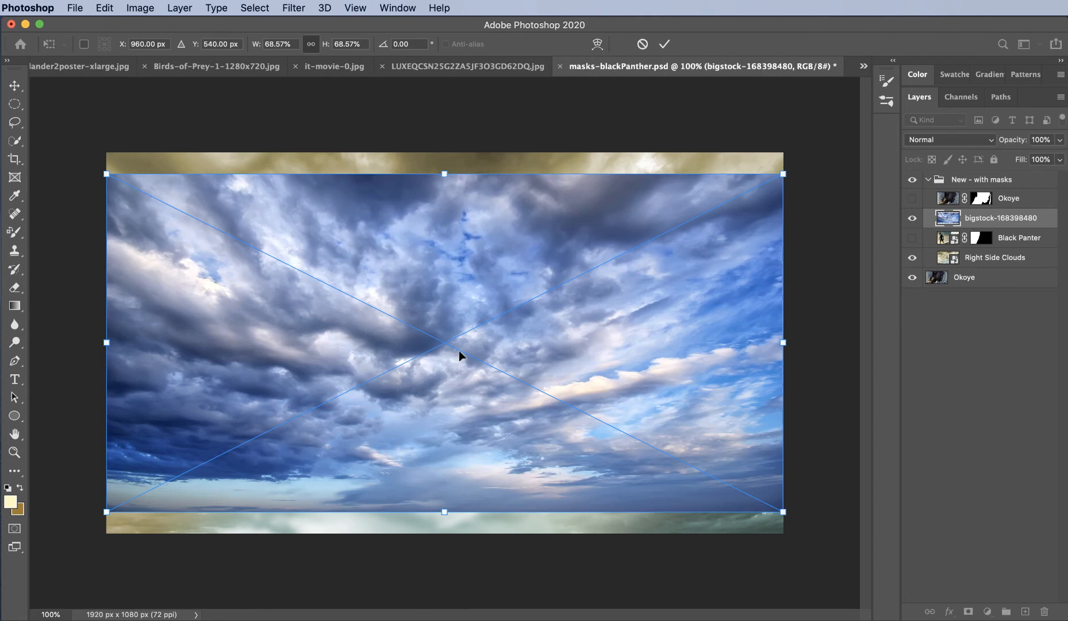
key(Escape)
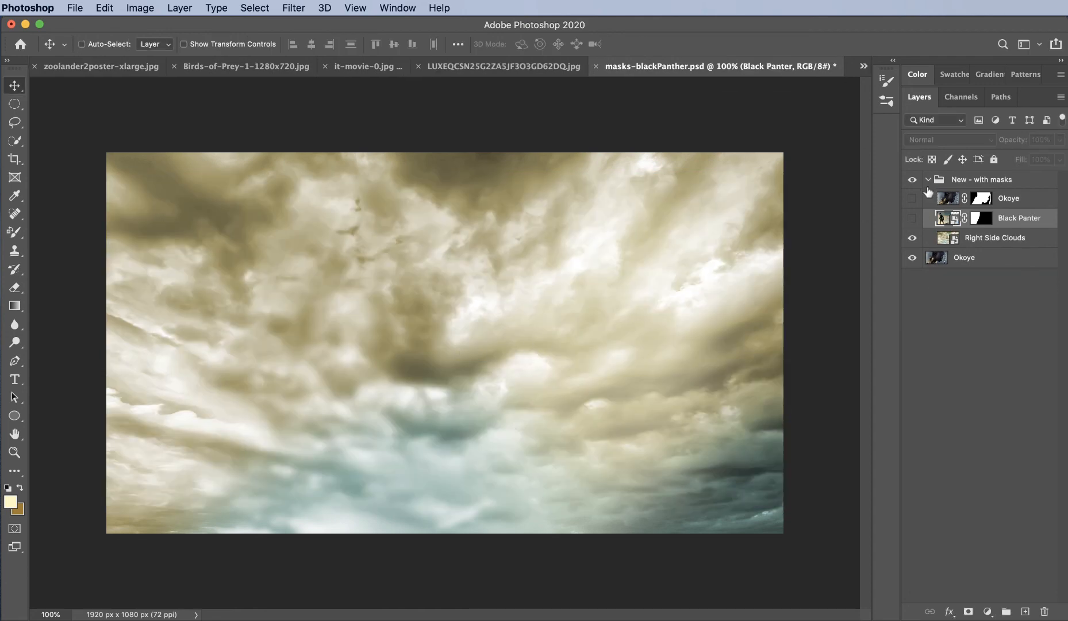
Step: Show the Black Panter and masked Okoye layers again and select the "New - with masks" group
click(911, 219)
click(911, 198)
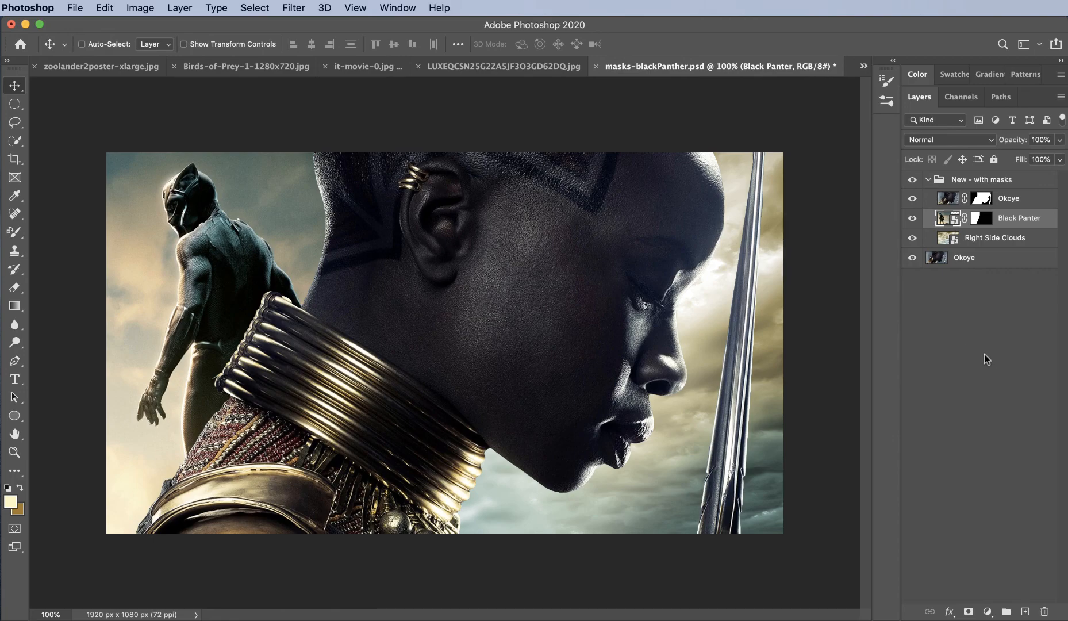
click(991, 178)
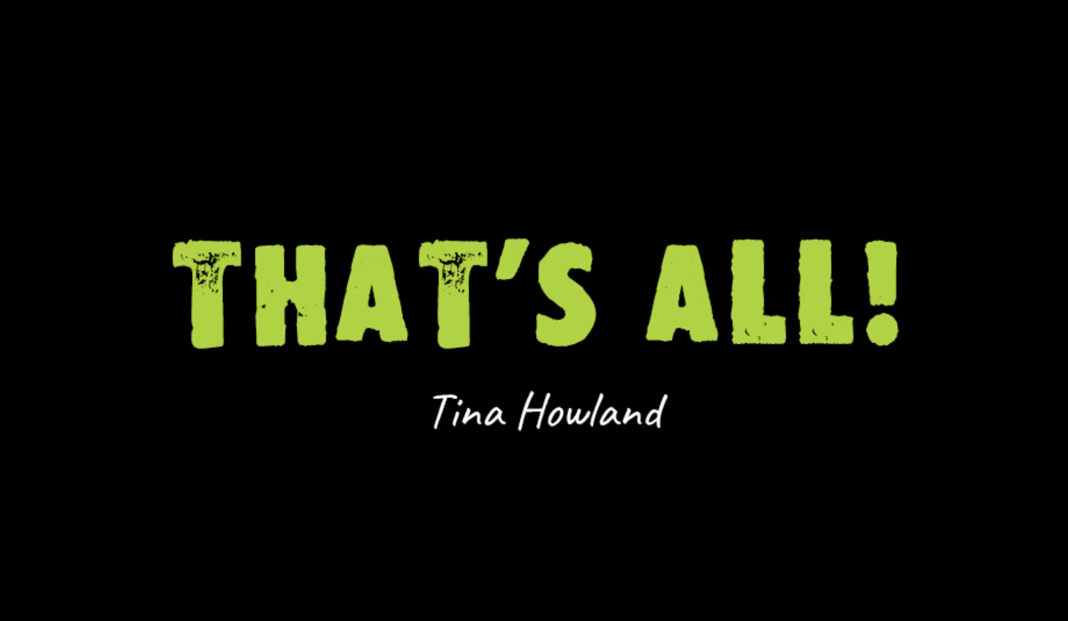